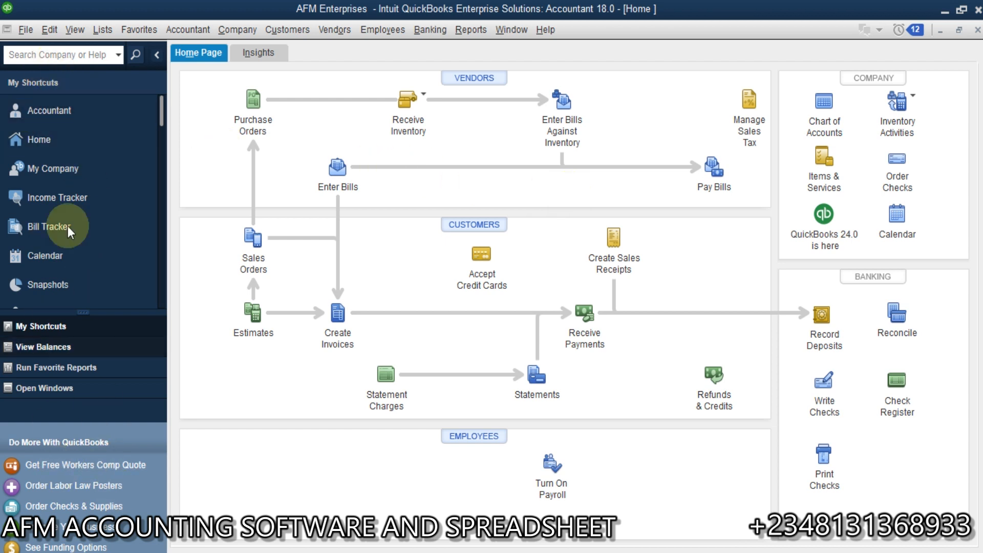
{"action": "left_click", "coordinate": [75, 30]}
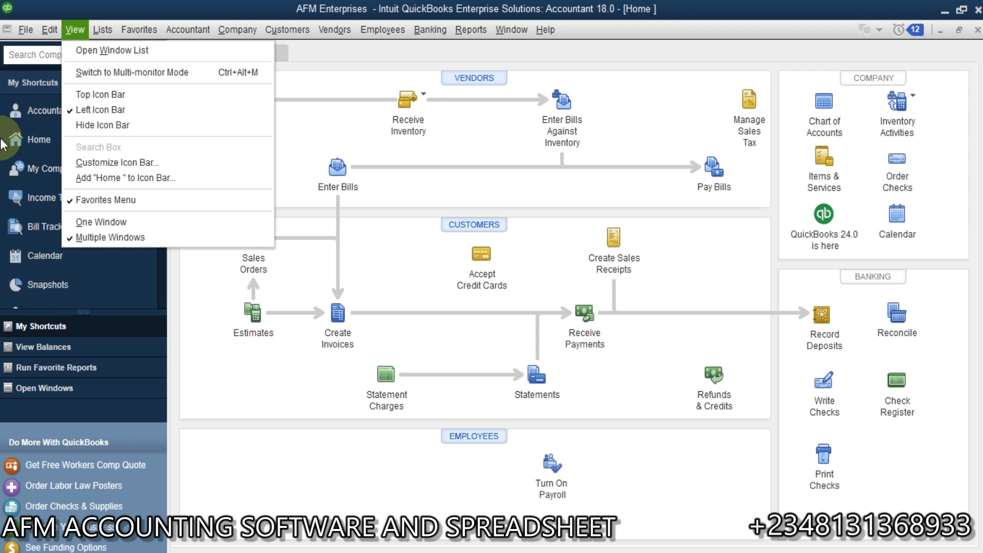
{"action": "left_click", "coordinate": [143, 312]}
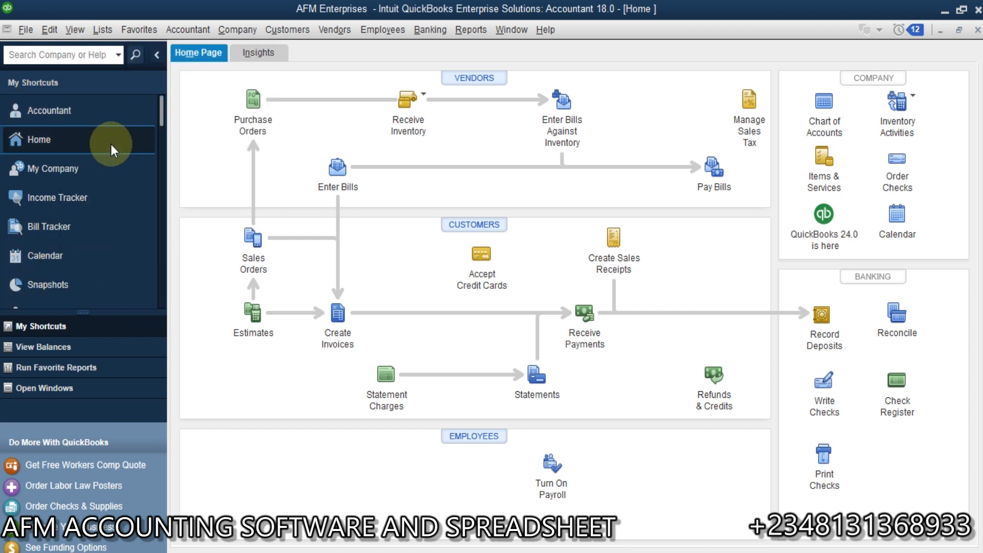
Open the Income Tracker and review the filter options for customer/job, type, status and date
{"action": "left_click", "coordinate": [100, 199]}
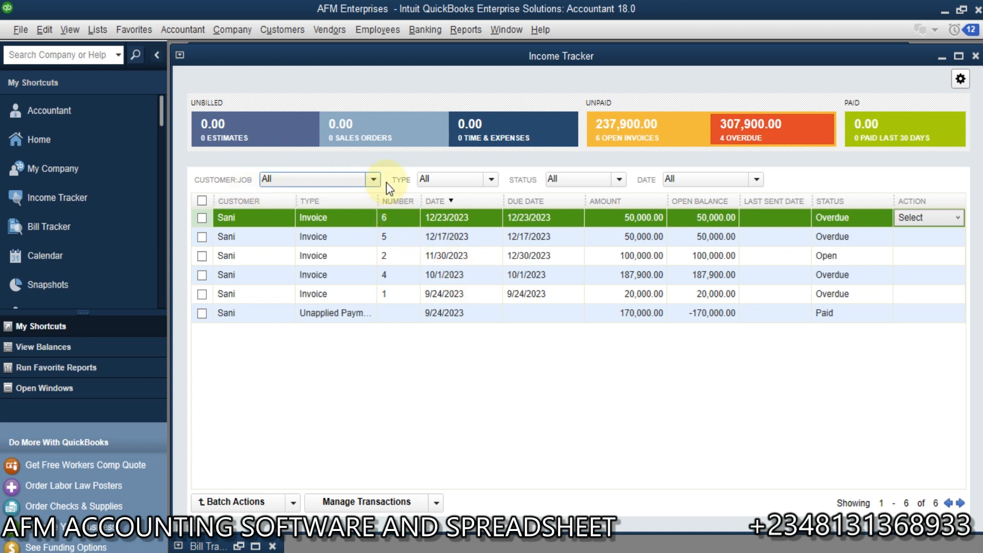
{"action": "left_click", "coordinate": [373, 180]}
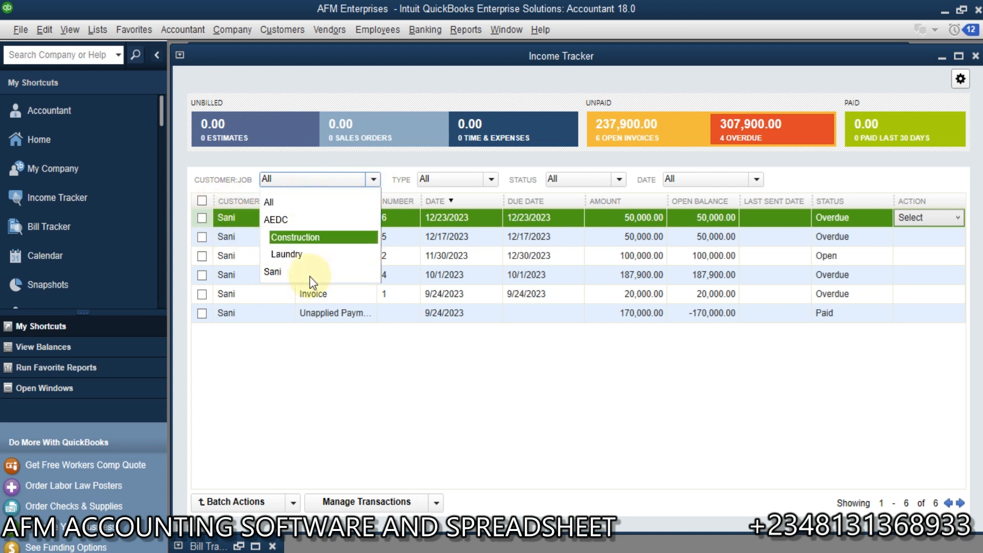
{"action": "left_click", "coordinate": [373, 180]}
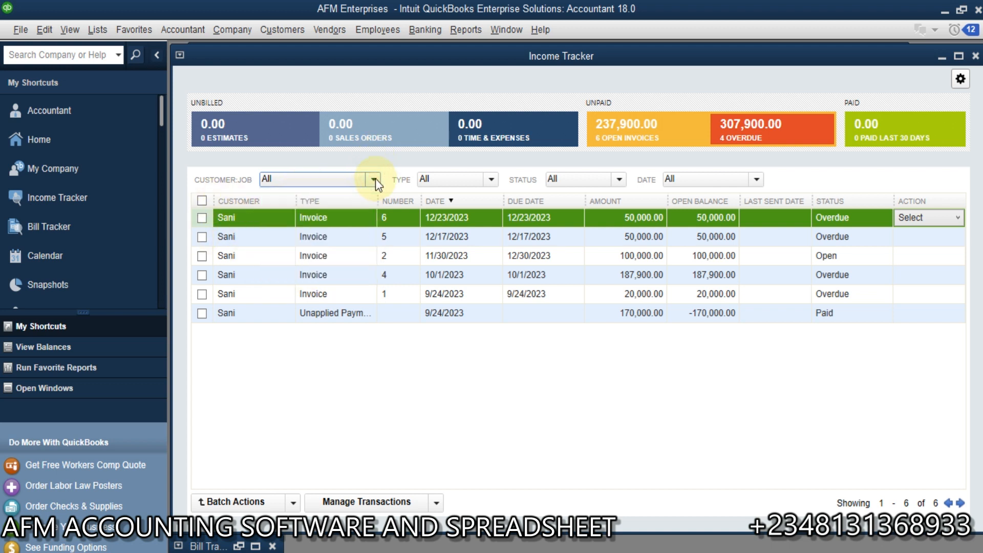
{"action": "left_click", "coordinate": [493, 180]}
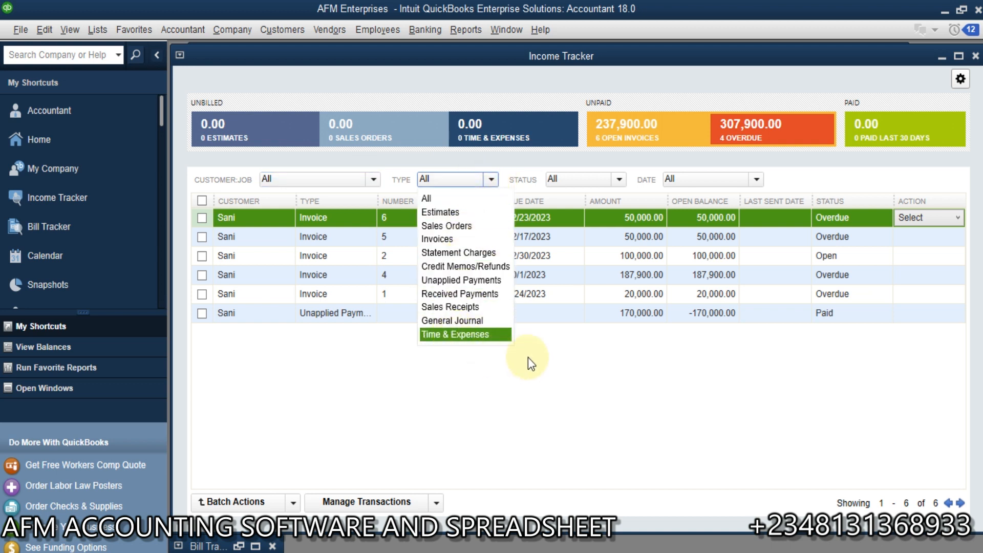
{"action": "left_click", "coordinate": [486, 186]}
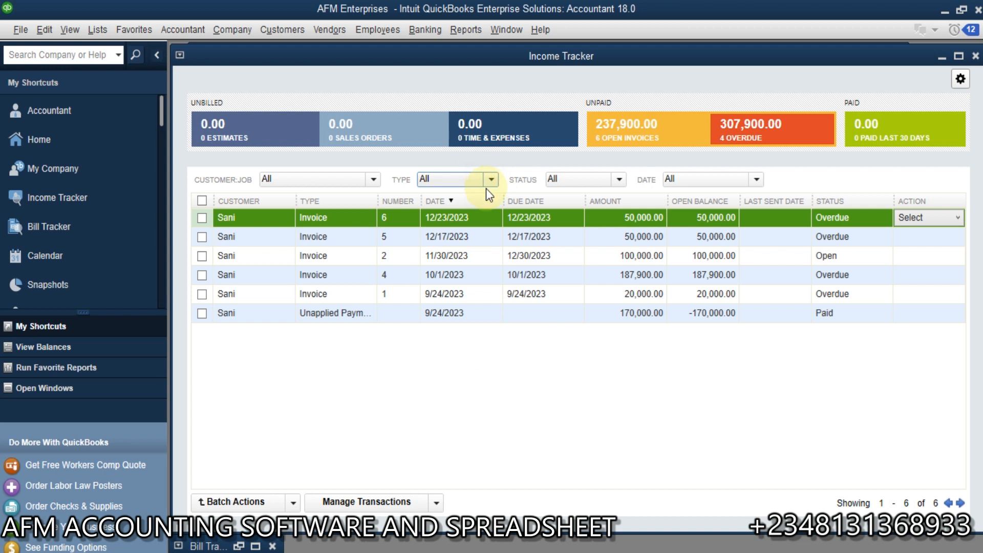
{"action": "left_click", "coordinate": [619, 180]}
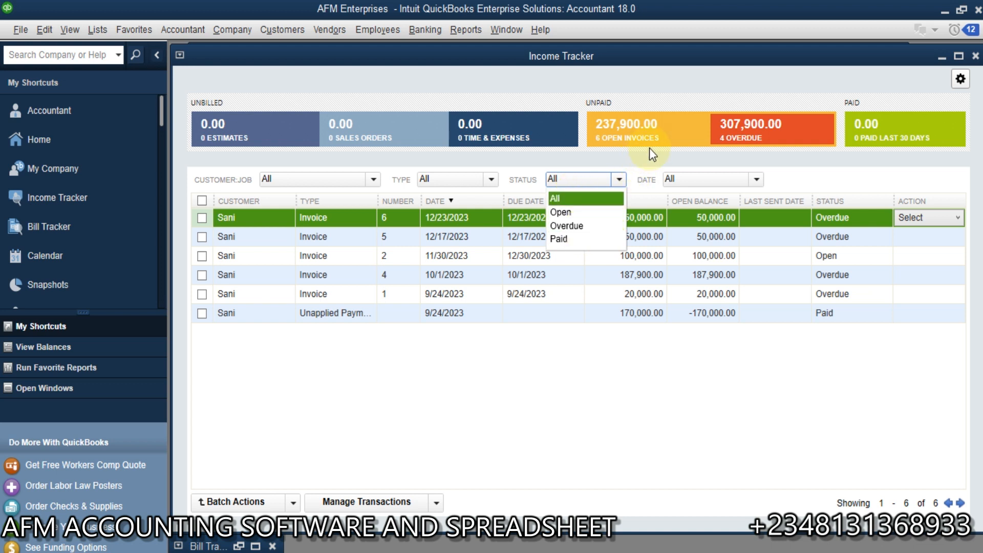
{"action": "left_click", "coordinate": [753, 183]}
{"action": "left_click", "coordinate": [755, 181]}
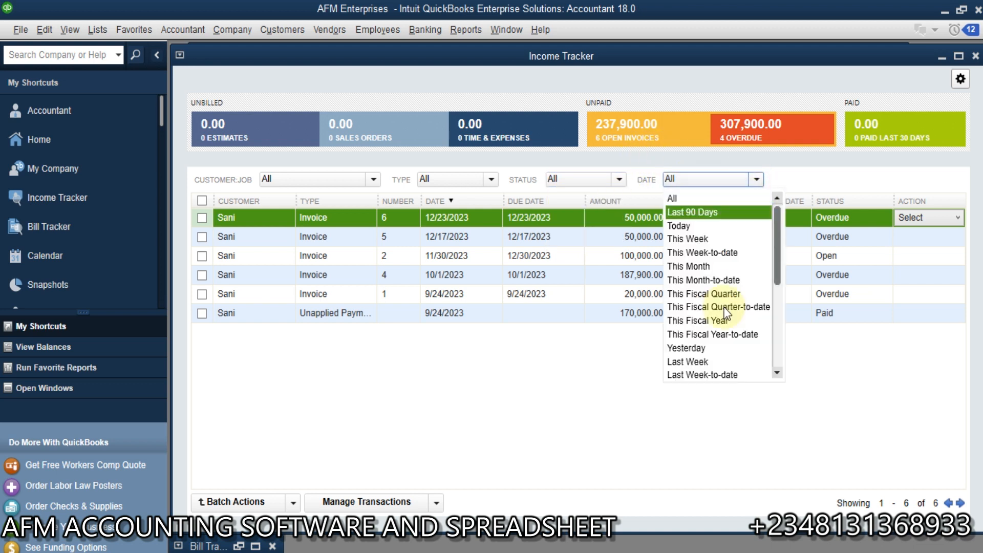
{"action": "left_click", "coordinate": [493, 426]}
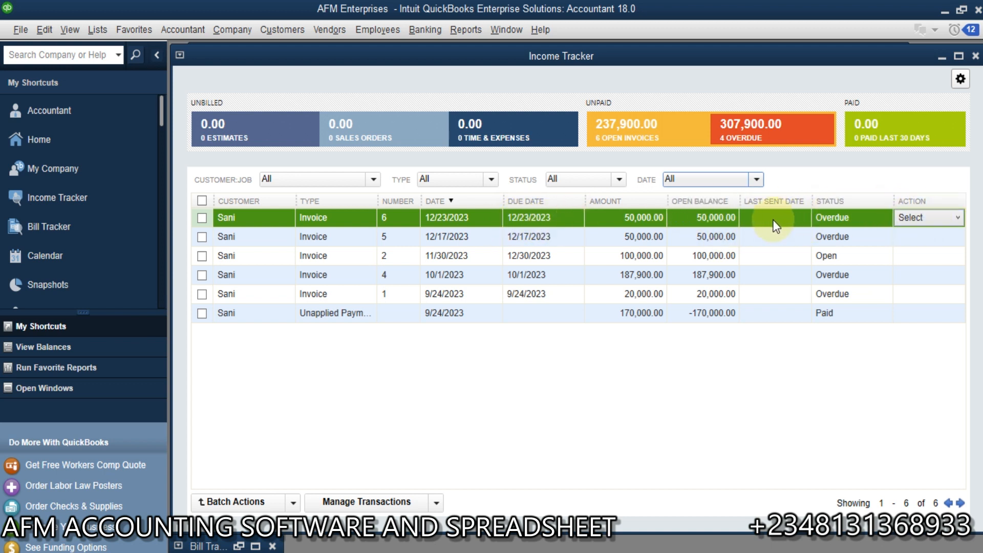
Review the row actions available for overdue invoice 6 and open invoice 2 in the Income Tracker
{"action": "left_click", "coordinate": [958, 218]}
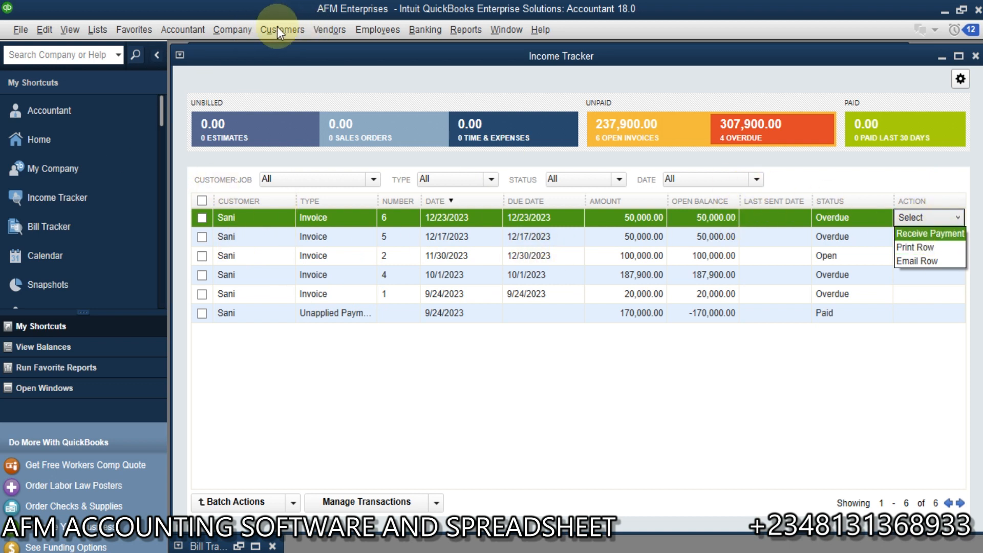
{"action": "left_click", "coordinate": [580, 417]}
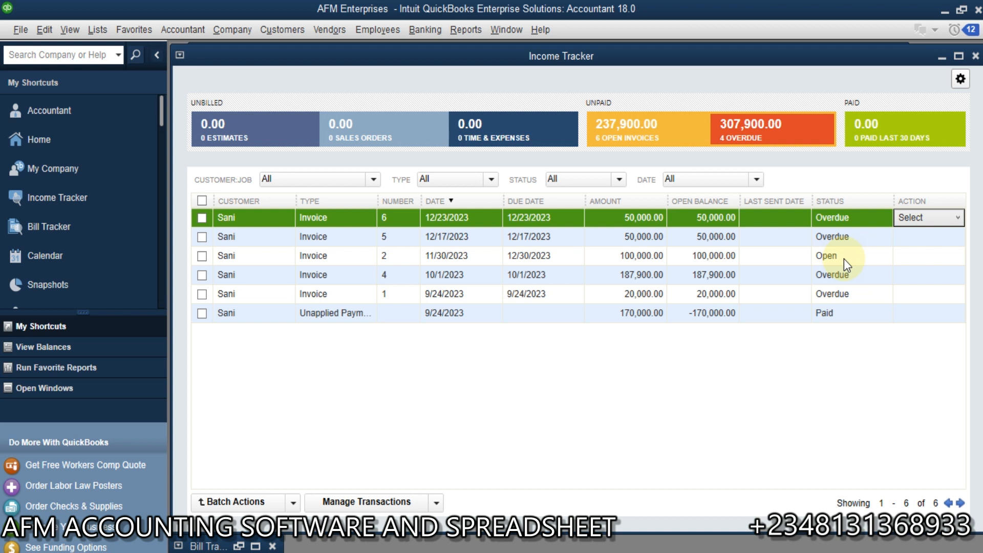
{"action": "left_click", "coordinate": [931, 264]}
{"action": "left_click", "coordinate": [959, 255]}
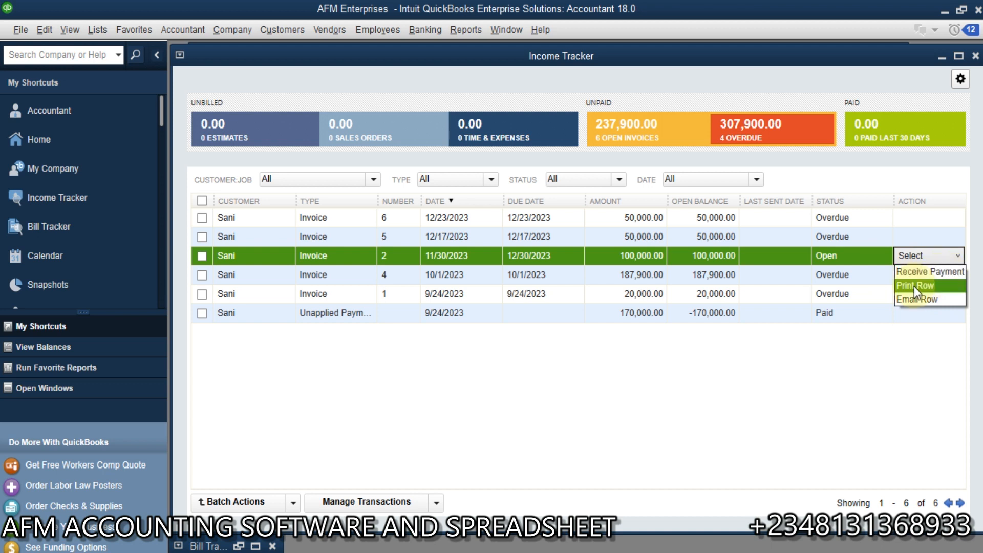
{"action": "left_click", "coordinate": [653, 429]}
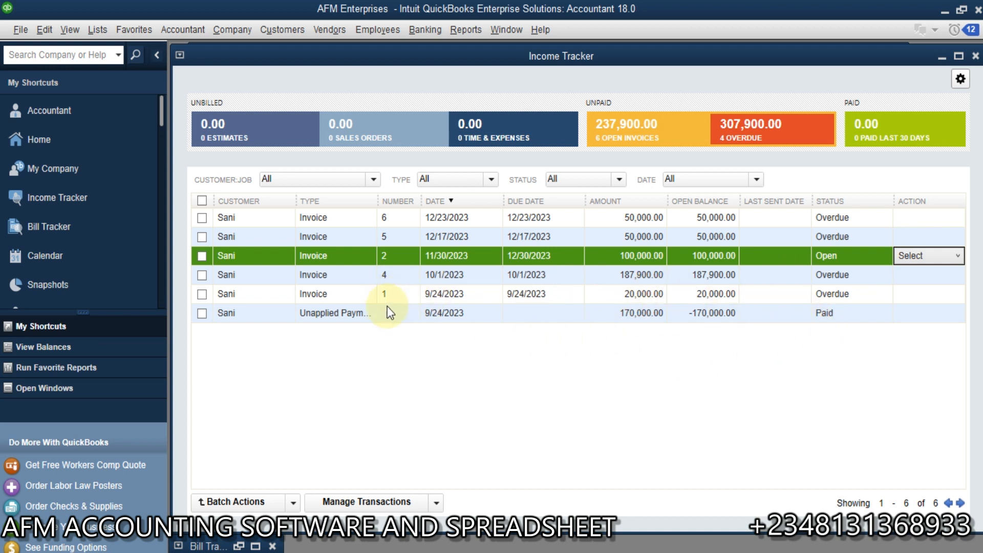
Select the Unapplied Payments row and widen the Type column so its full text fits
{"action": "left_click", "coordinate": [542, 316]}
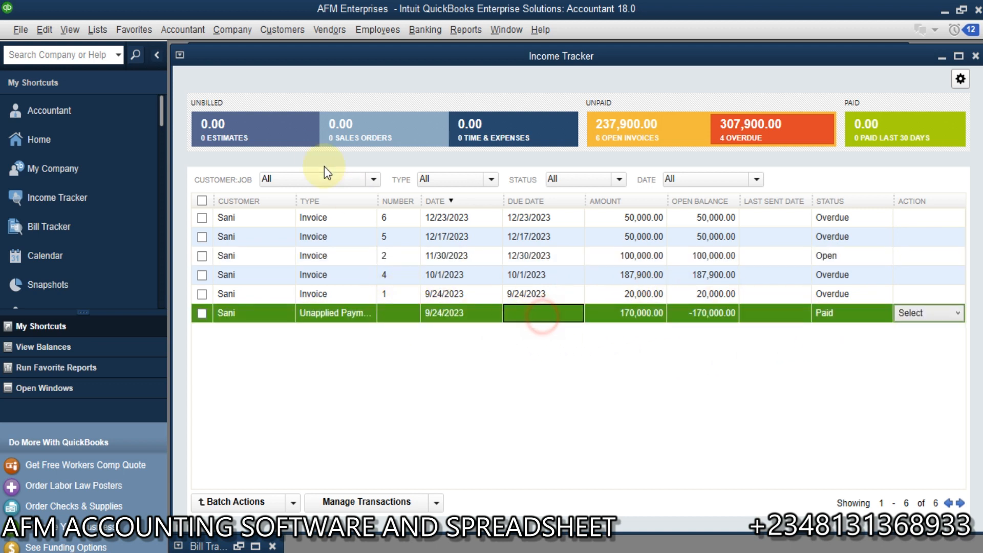
{"action": "left_click_drag", "start_coordinate": [381, 198], "coordinate": [427, 199]}
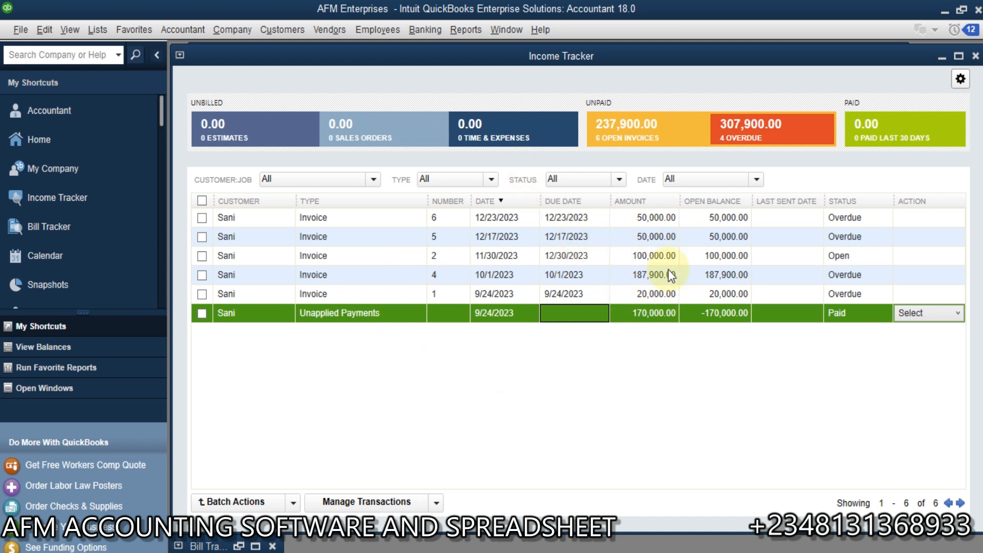
Examine the unapplied payment's record in a maximized window, close it, and review the row actions available for that payment
{"action": "double_click", "coordinate": [648, 315]}
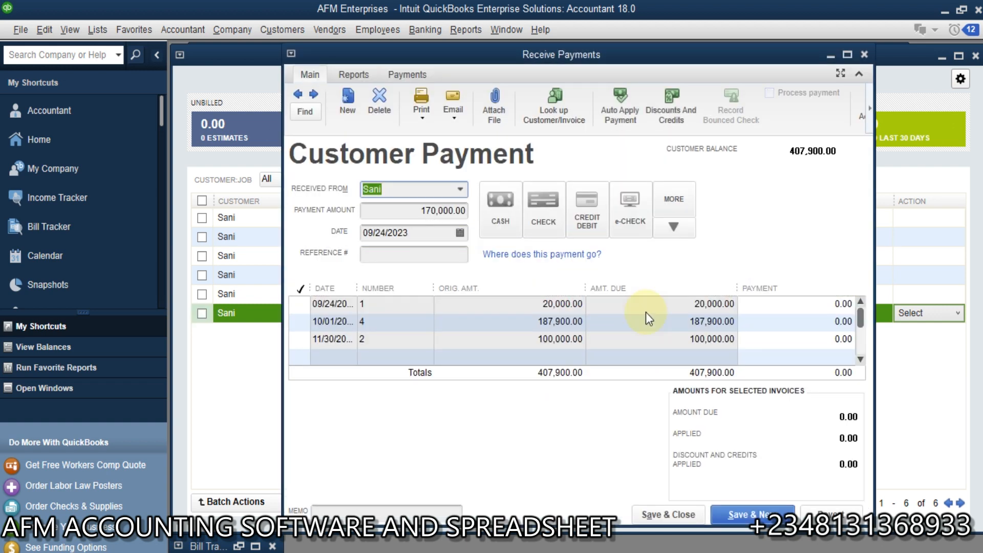
{"action": "left_click", "coordinate": [848, 54]}
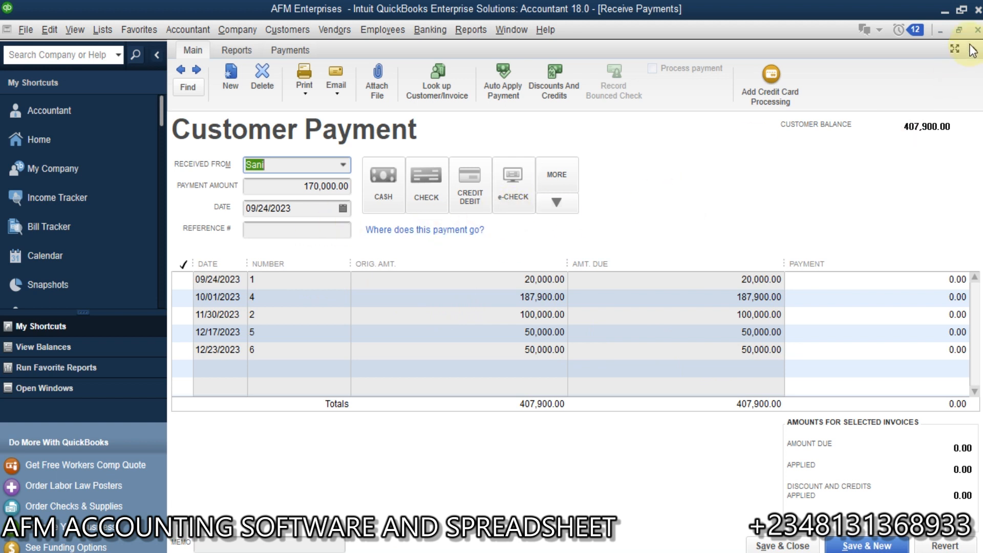
{"action": "left_click", "coordinate": [978, 29]}
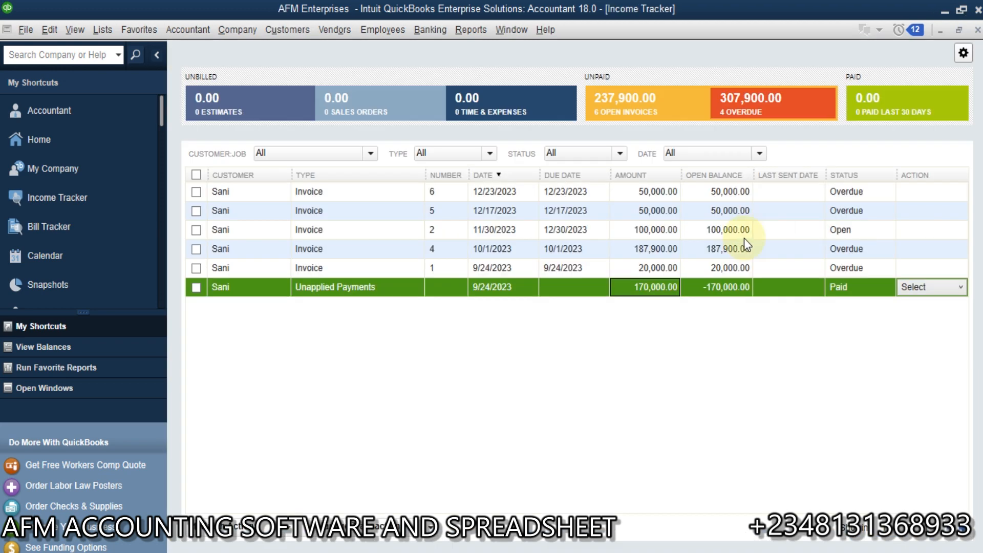
{"action": "left_click", "coordinate": [960, 287]}
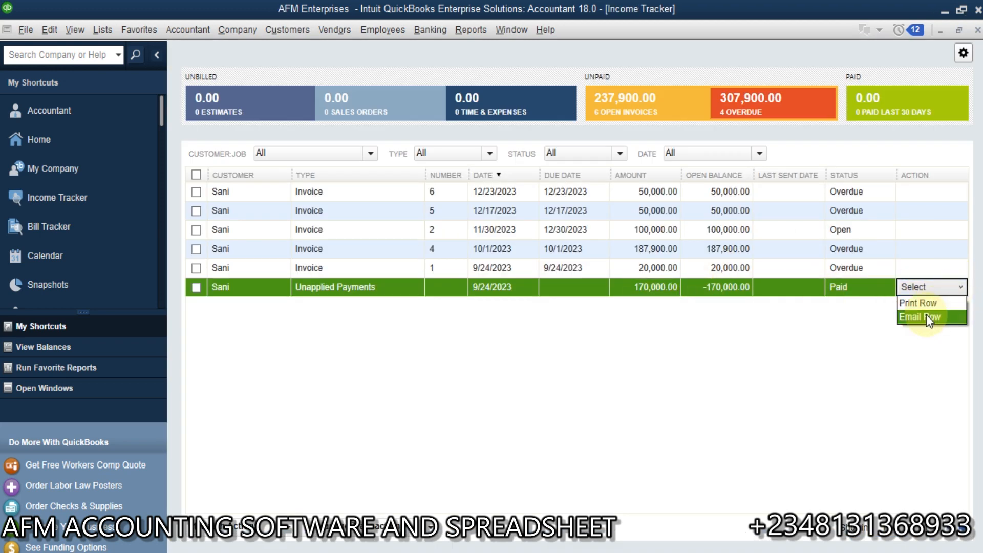
{"action": "left_click", "coordinate": [541, 341]}
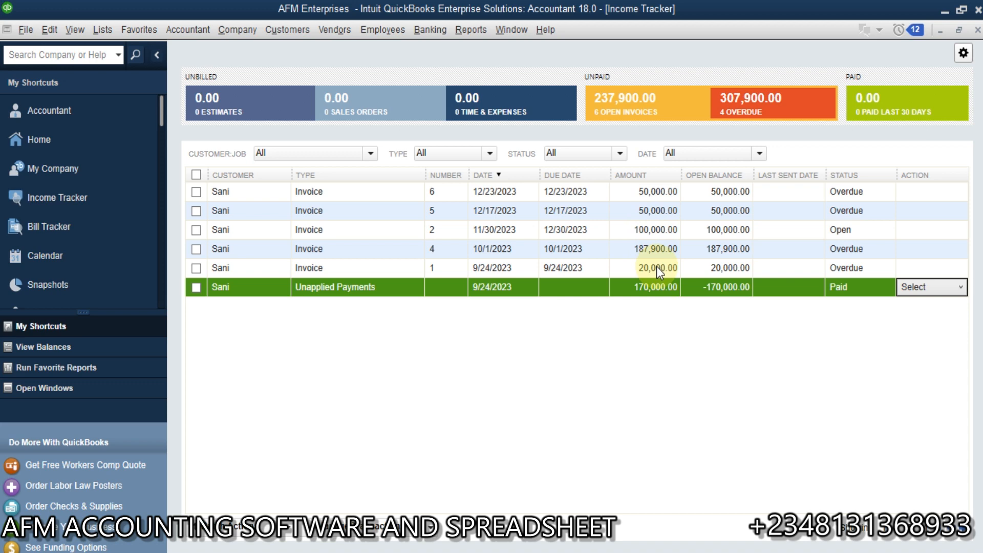
Apply the unapplied customer payment to invoices 1, 2 and 5, then save and close it, accepting the past-dated change
{"action": "double_click", "coordinate": [772, 288]}
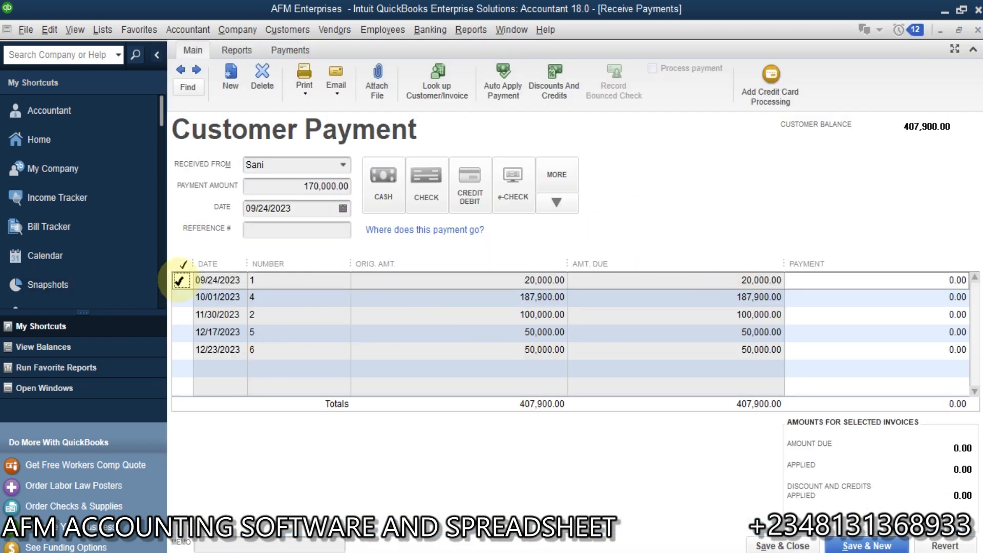
{"action": "left_click", "coordinate": [182, 280]}
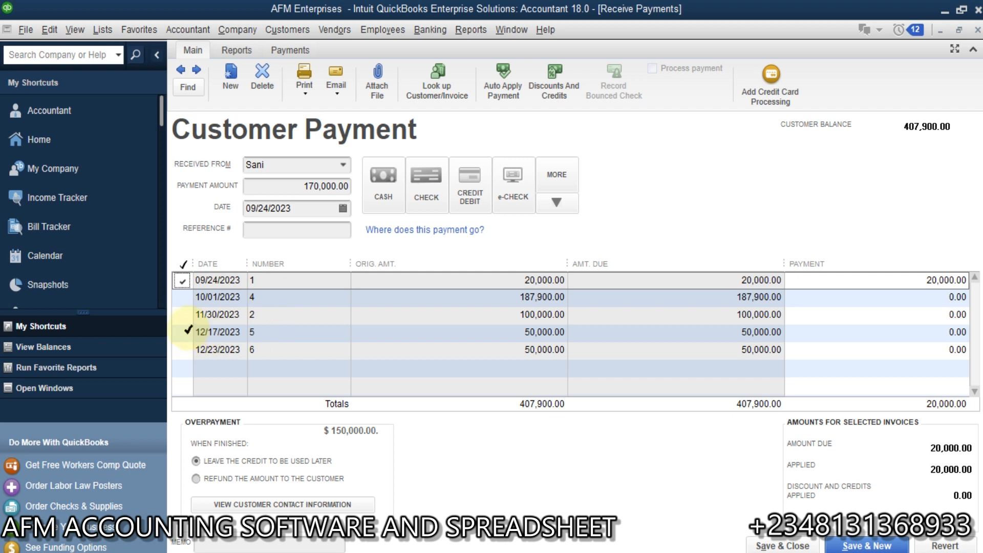
{"action": "left_click", "coordinate": [185, 314]}
{"action": "left_click", "coordinate": [183, 333]}
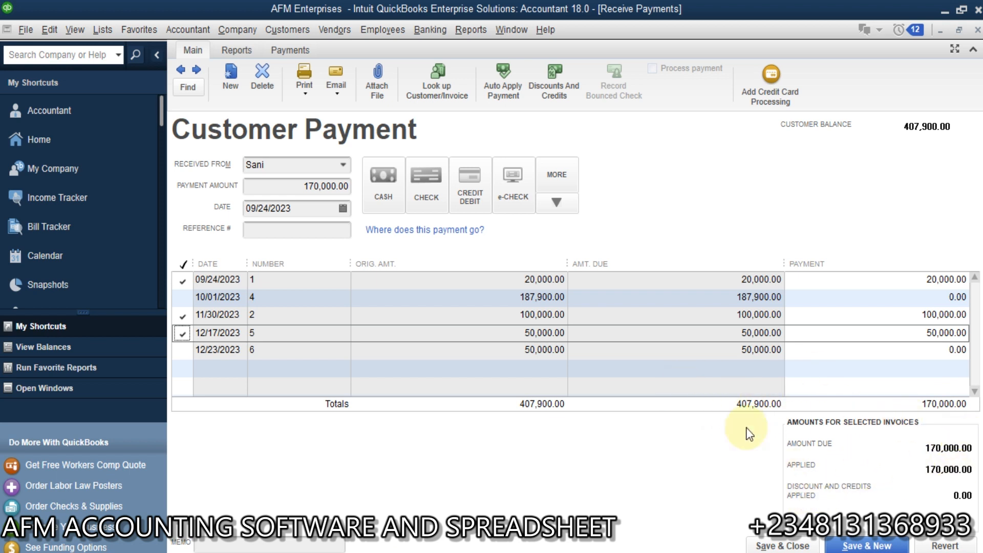
{"action": "left_click", "coordinate": [783, 546]}
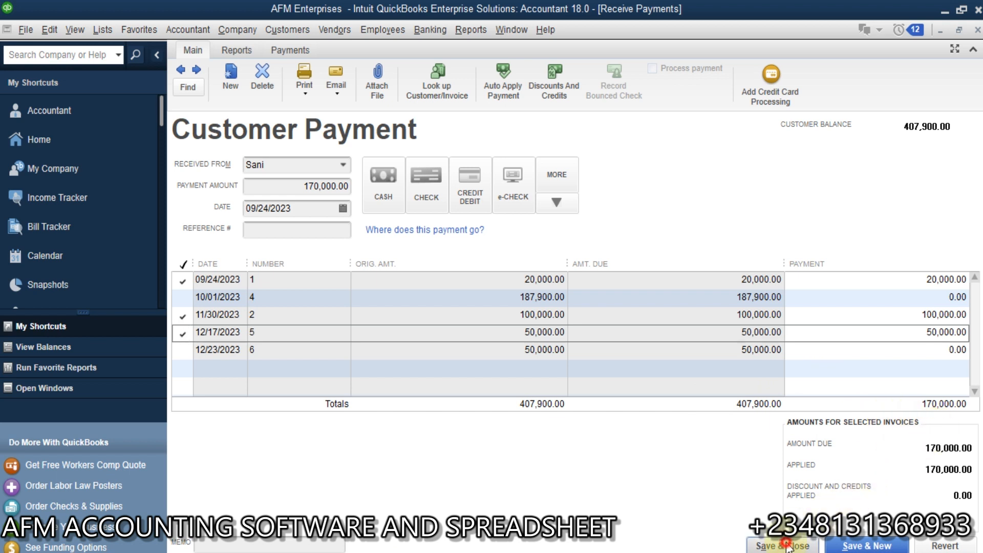
{"action": "left_click", "coordinate": [432, 186]}
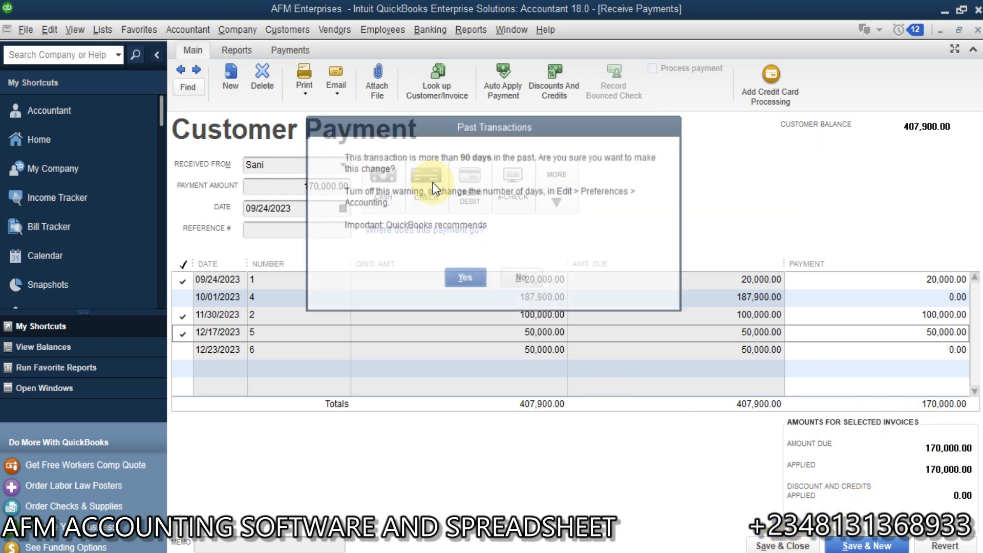
{"action": "left_click", "coordinate": [478, 278]}
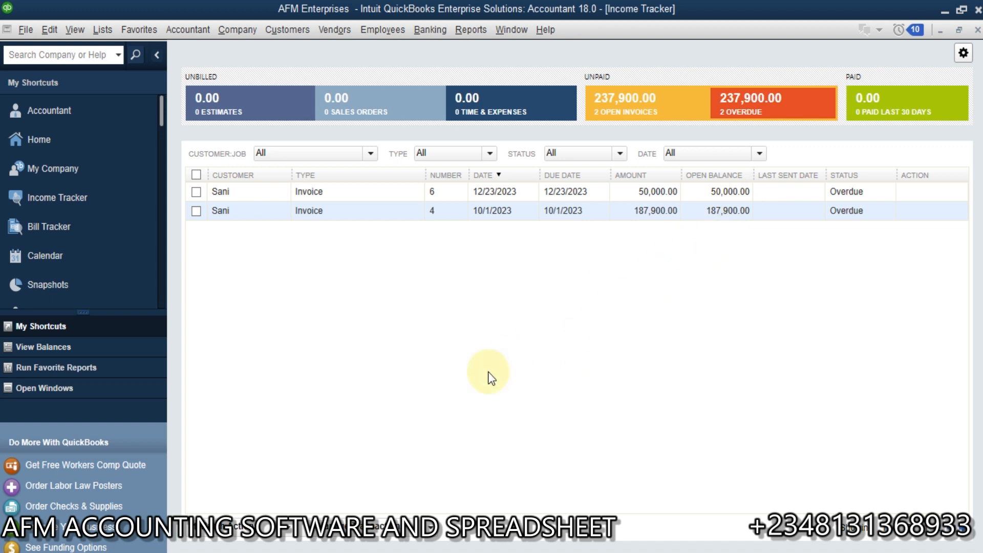
Open the Bill Tracker and review the actions available for the open Transport Com. LTD bill and the Subcontractor bill
{"action": "left_click", "coordinate": [64, 225]}
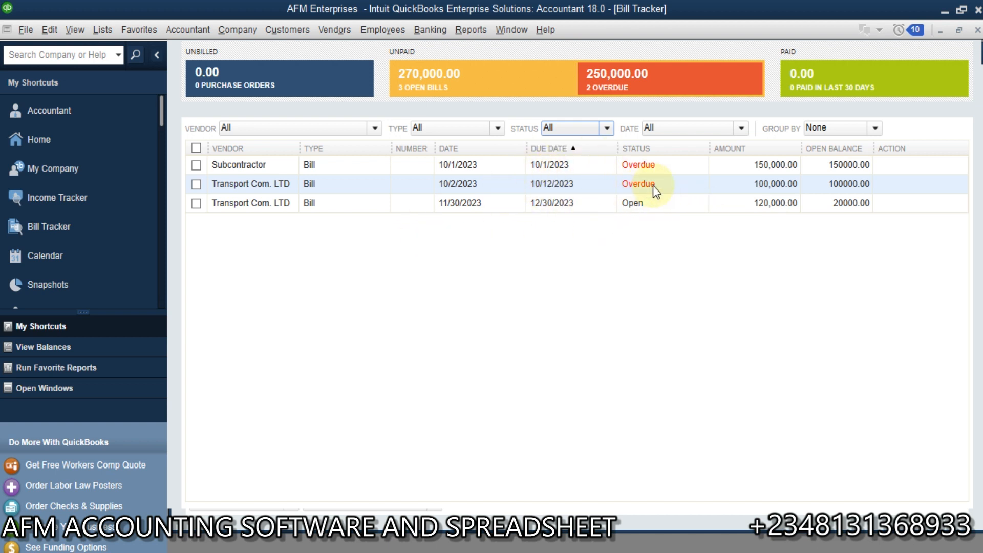
{"action": "left_click", "coordinate": [880, 203]}
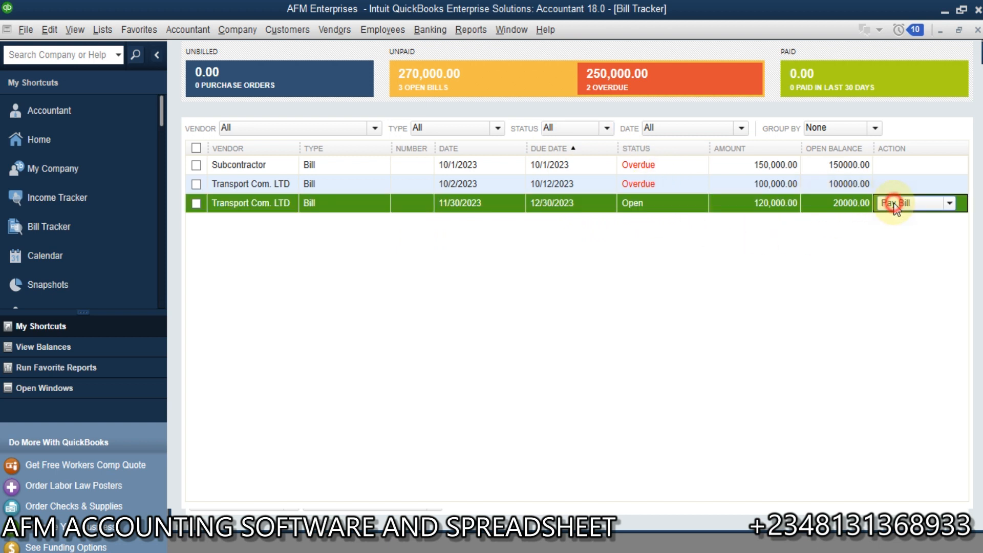
{"action": "left_click", "coordinate": [950, 204]}
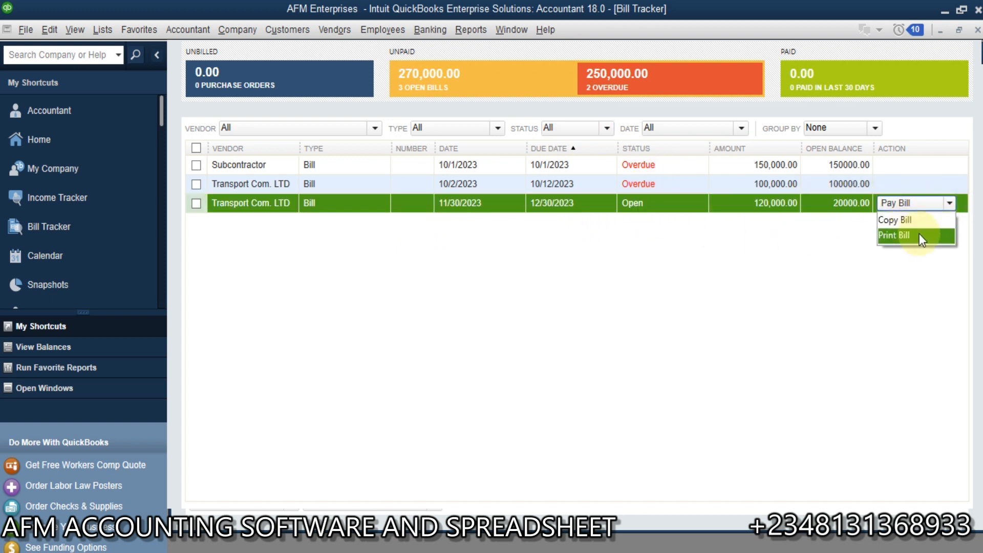
{"action": "left_click", "coordinate": [943, 163]}
{"action": "left_click", "coordinate": [950, 167]}
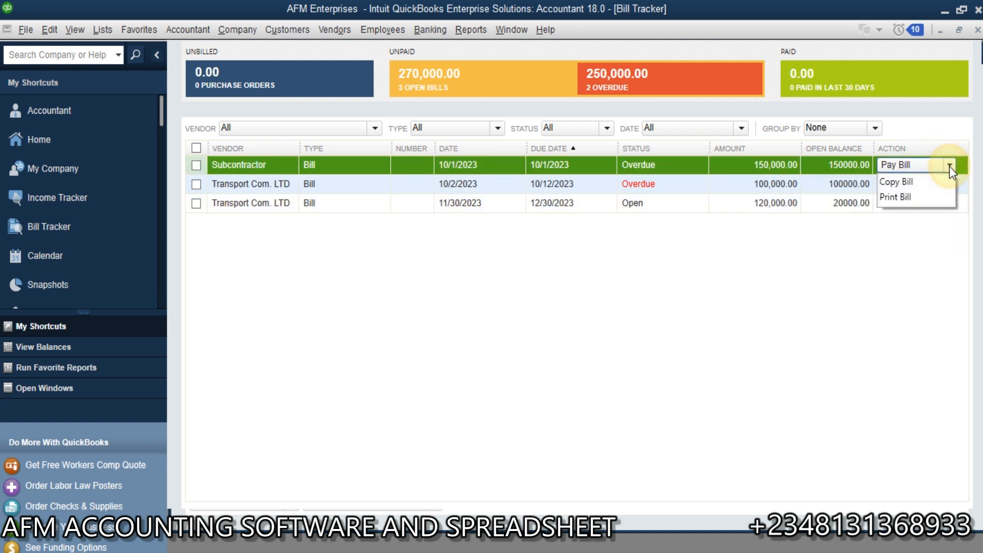
Review the Bill Tracker's filter options for vendor, type, status and date
{"action": "left_click", "coordinate": [375, 131]}
{"action": "left_click", "coordinate": [376, 131]}
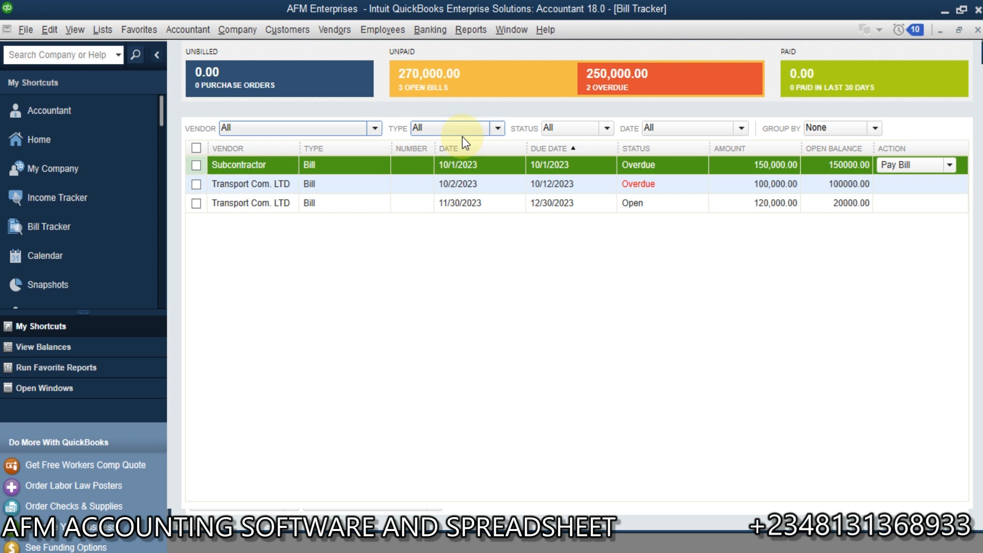
{"action": "left_click", "coordinate": [496, 129]}
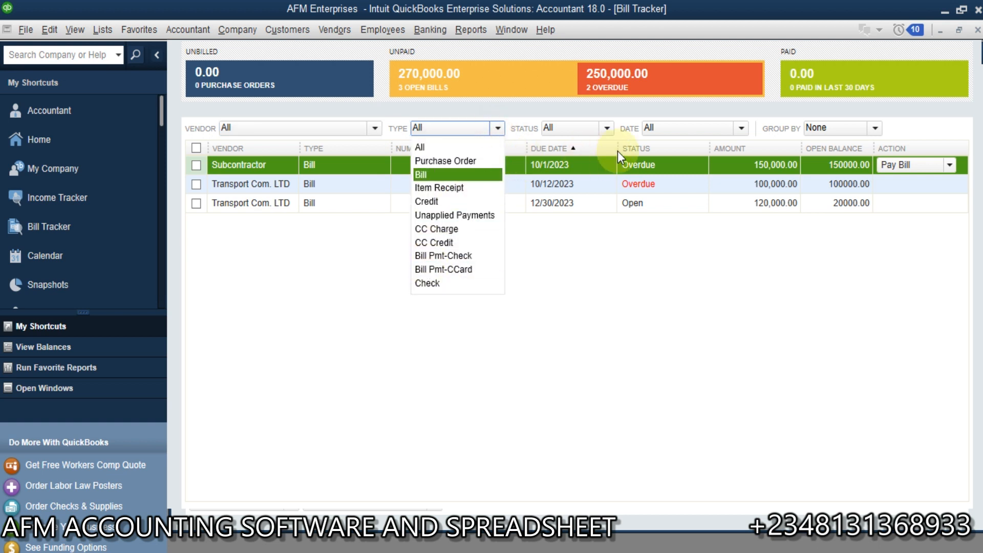
{"action": "left_click", "coordinate": [608, 128]}
{"action": "left_click", "coordinate": [608, 128]}
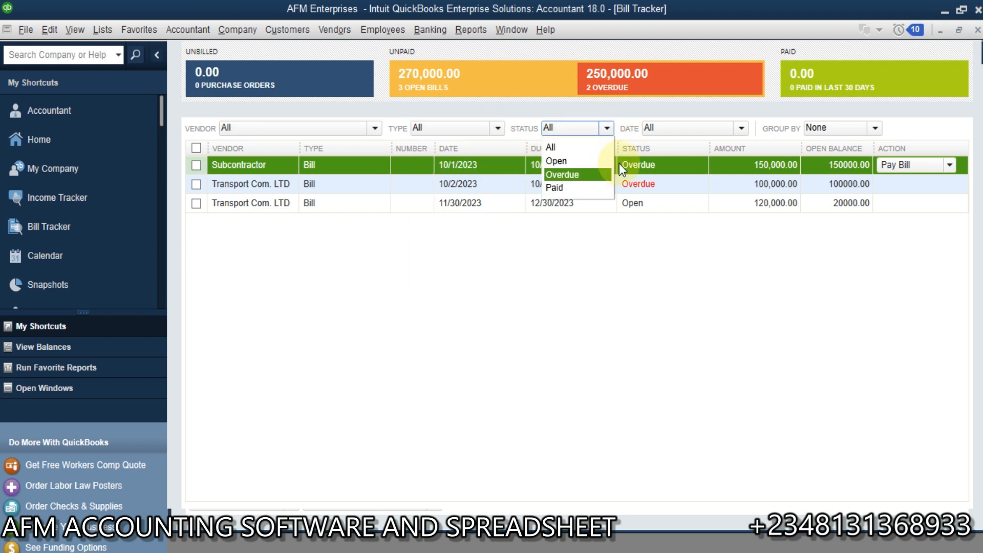
{"action": "left_click", "coordinate": [742, 127]}
{"action": "left_click", "coordinate": [740, 129]}
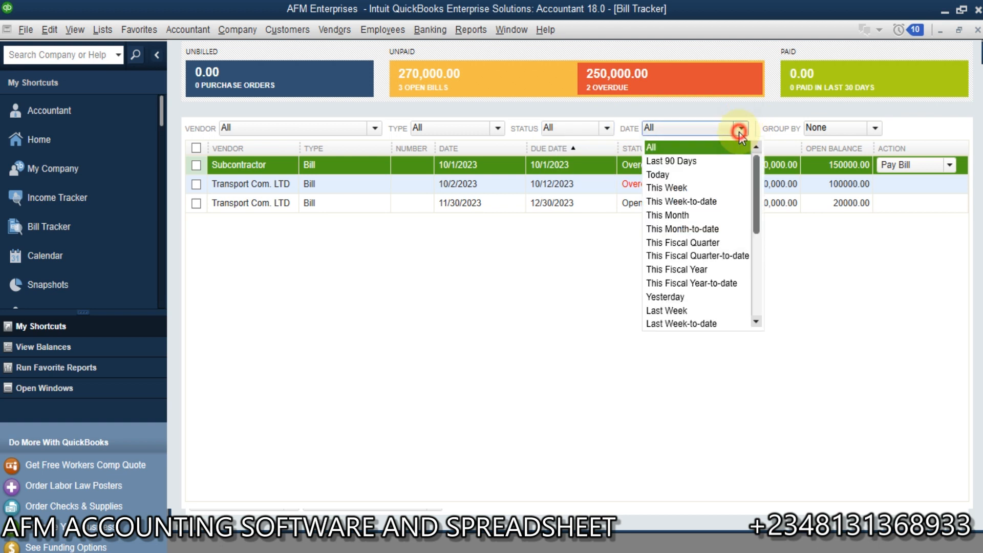
Review the Bill Tracker's purchase orders, open bills, overdue bills and payments from the last 30 days, including the paid view's date options
{"action": "left_click", "coordinate": [740, 130]}
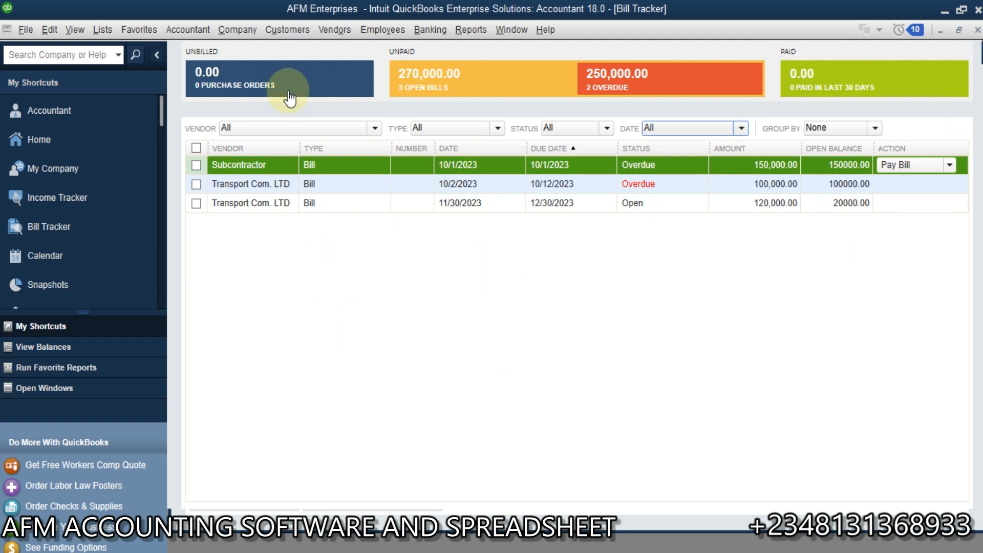
{"action": "left_click", "coordinate": [309, 84]}
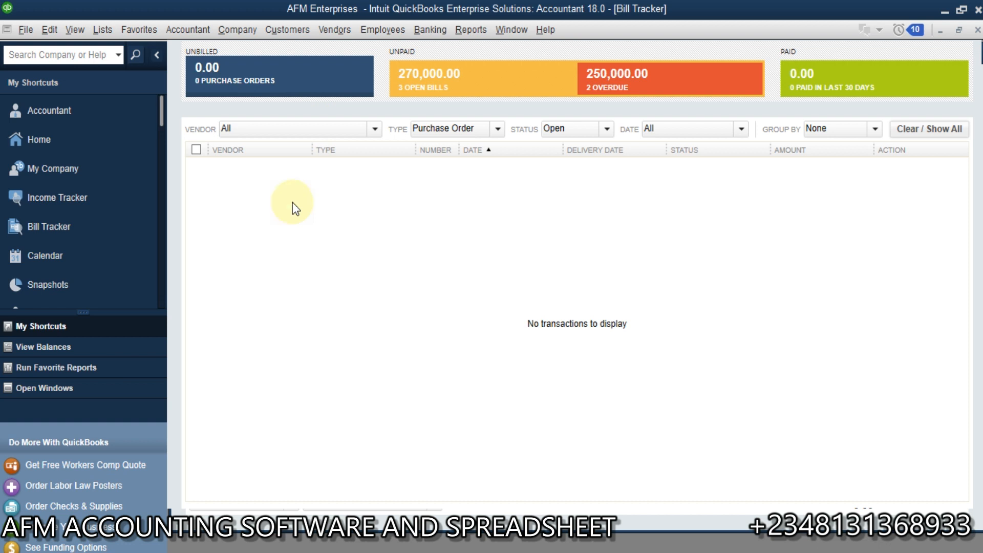
{"action": "left_click", "coordinate": [512, 65]}
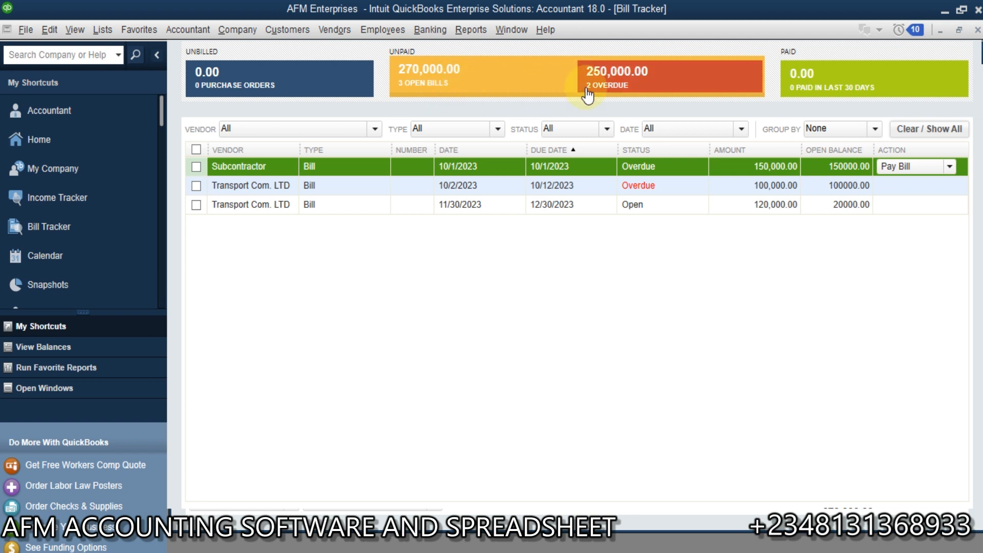
{"action": "left_click", "coordinate": [665, 83]}
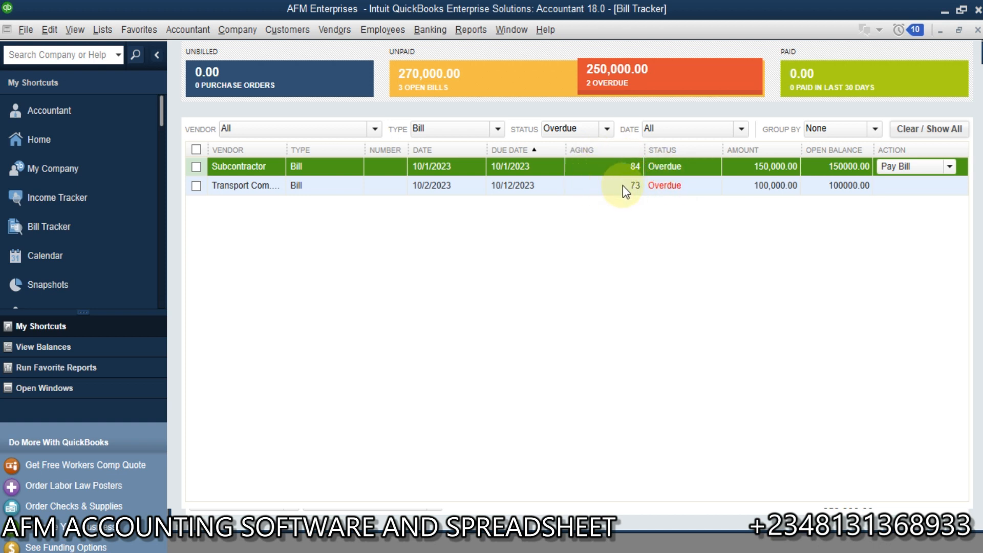
{"action": "left_click", "coordinate": [833, 82]}
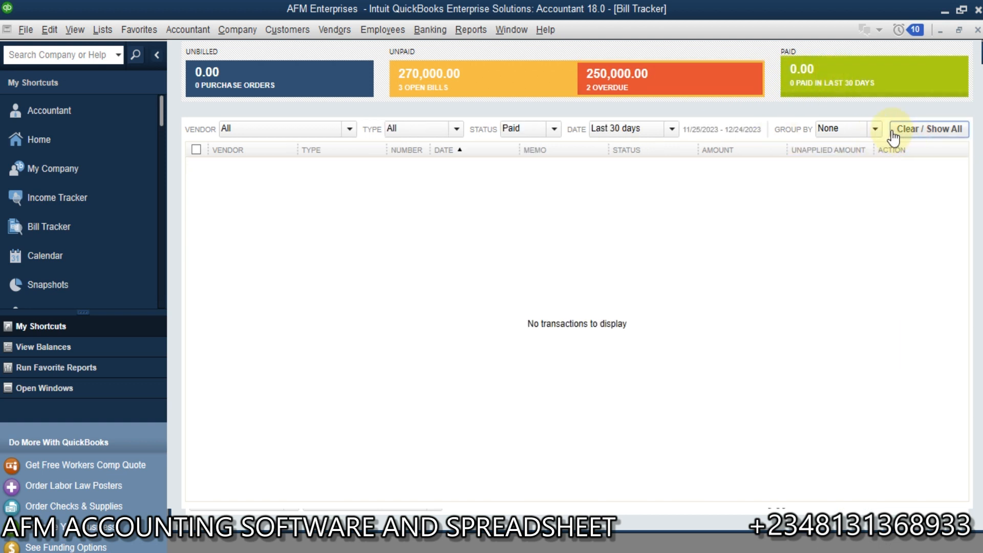
{"action": "left_click", "coordinate": [665, 131]}
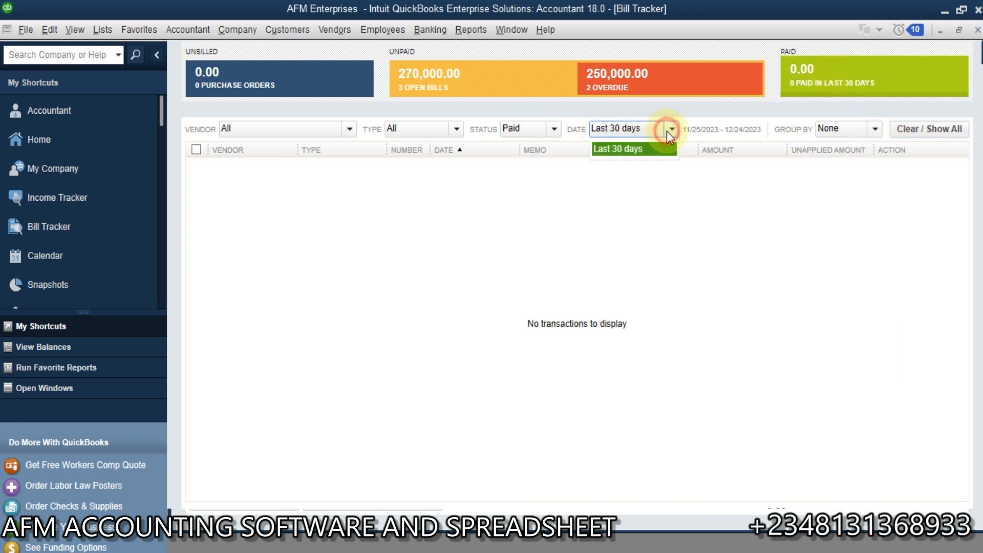
{"action": "left_click", "coordinate": [668, 132]}
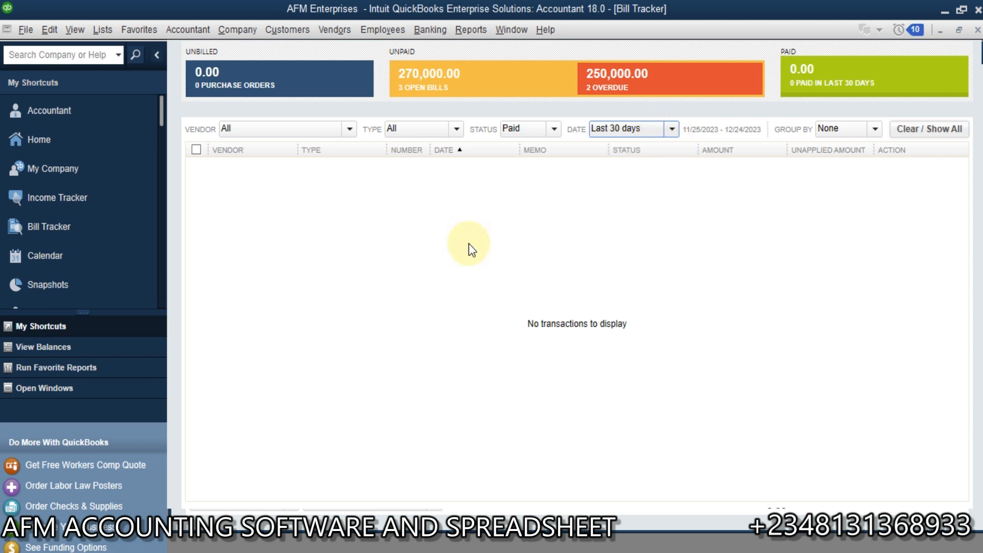
Review the Income Tracker's estimates, sales orders, time and expenses, open and overdue invoices, and last 30 days' payments, and return to the Home page
{"action": "left_click", "coordinate": [68, 204]}
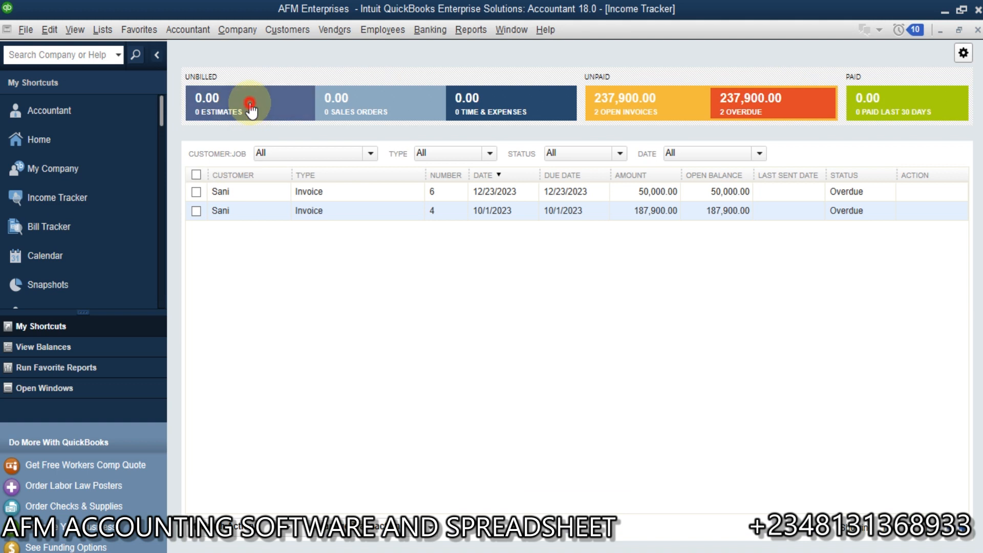
{"action": "left_click", "coordinate": [249, 105]}
{"action": "left_click", "coordinate": [383, 106]}
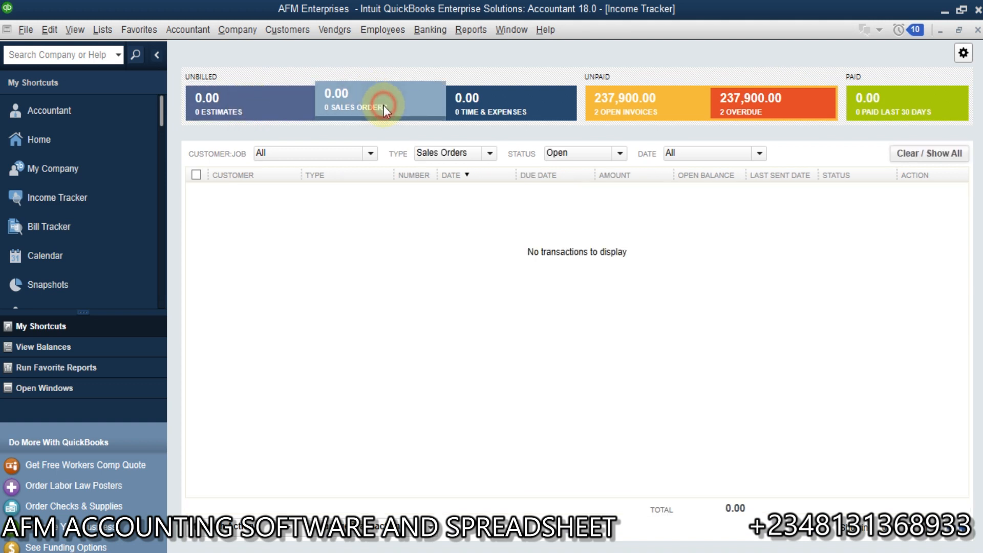
{"action": "left_click", "coordinate": [532, 102]}
{"action": "left_click", "coordinate": [646, 112]}
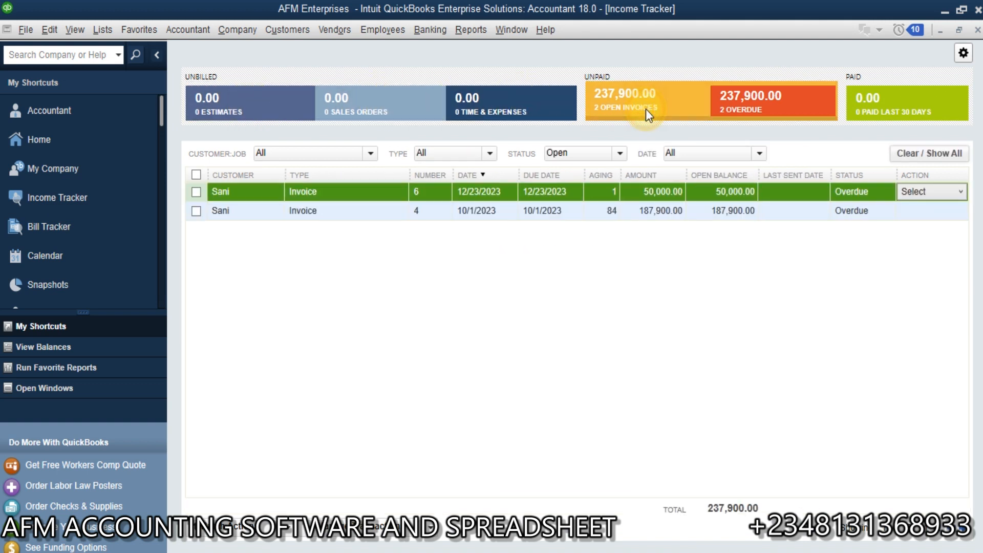
{"action": "left_click", "coordinate": [763, 102]}
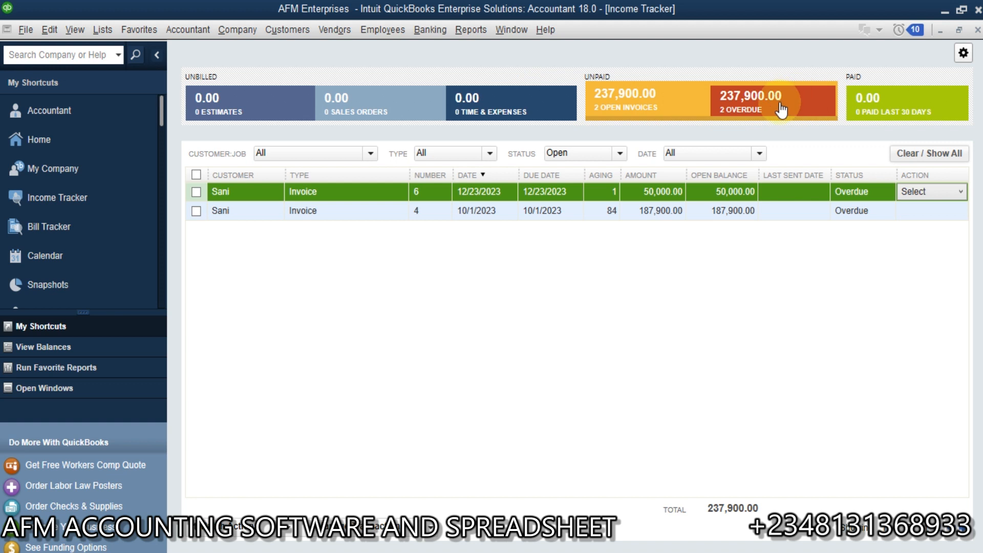
{"action": "left_click", "coordinate": [873, 114]}
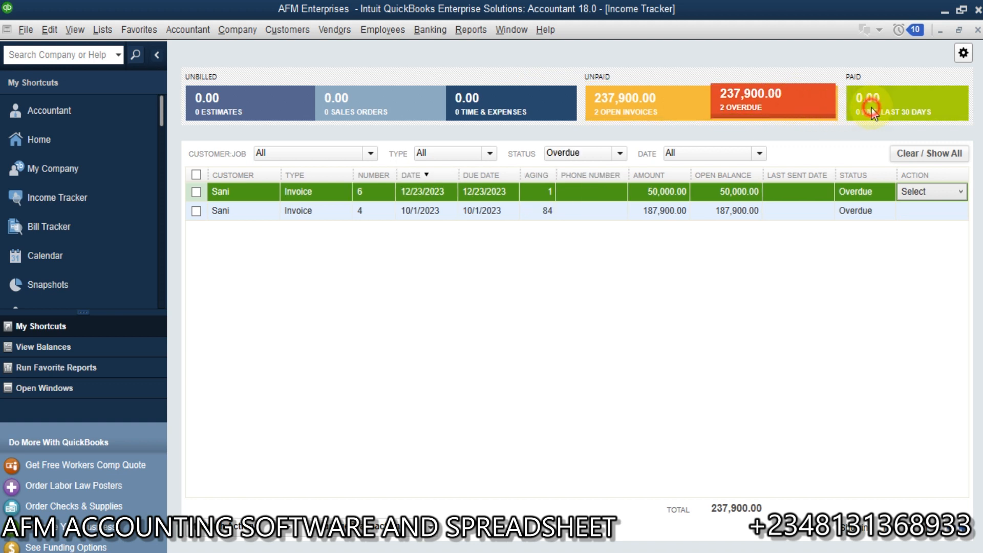
{"action": "left_click", "coordinate": [374, 94]}
{"action": "left_click", "coordinate": [232, 103]}
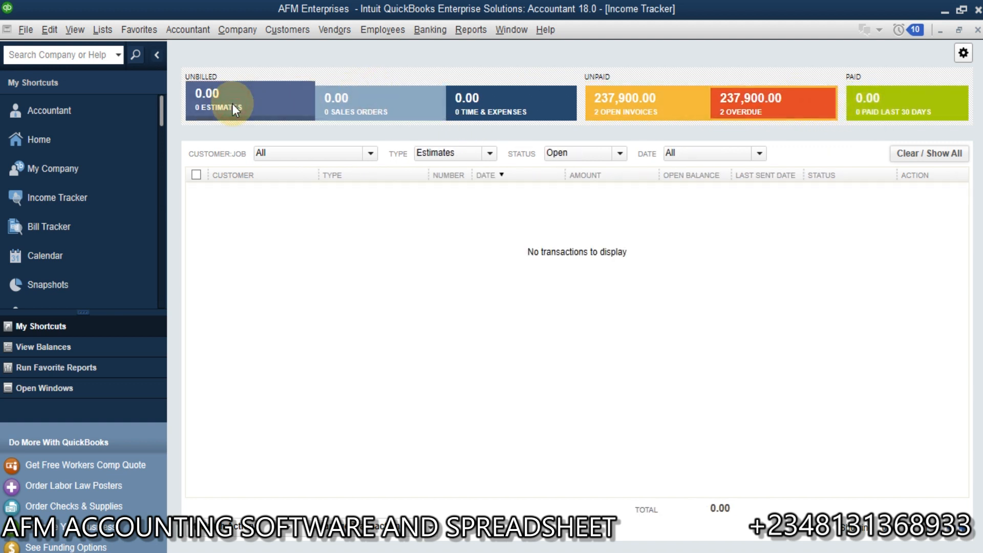
{"action": "left_click", "coordinate": [87, 140]}
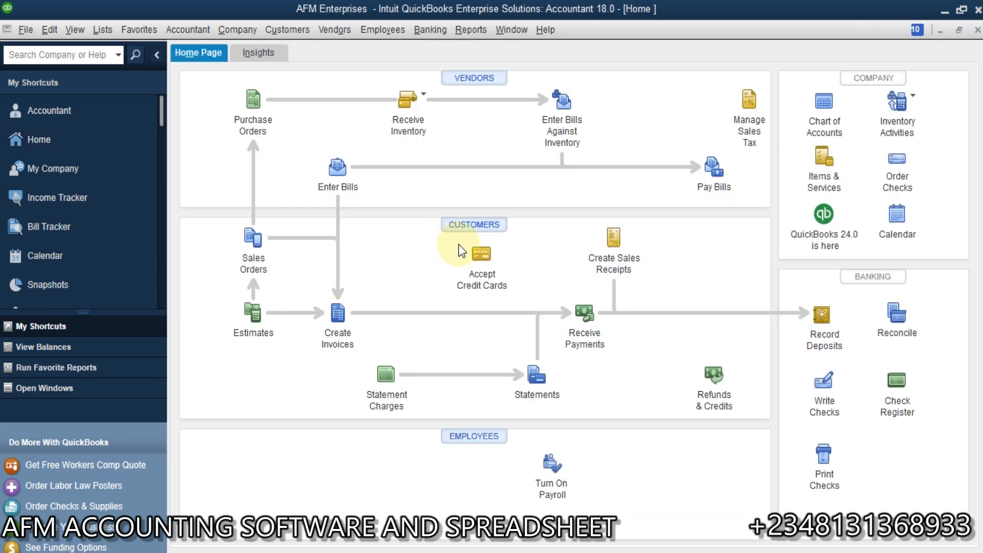